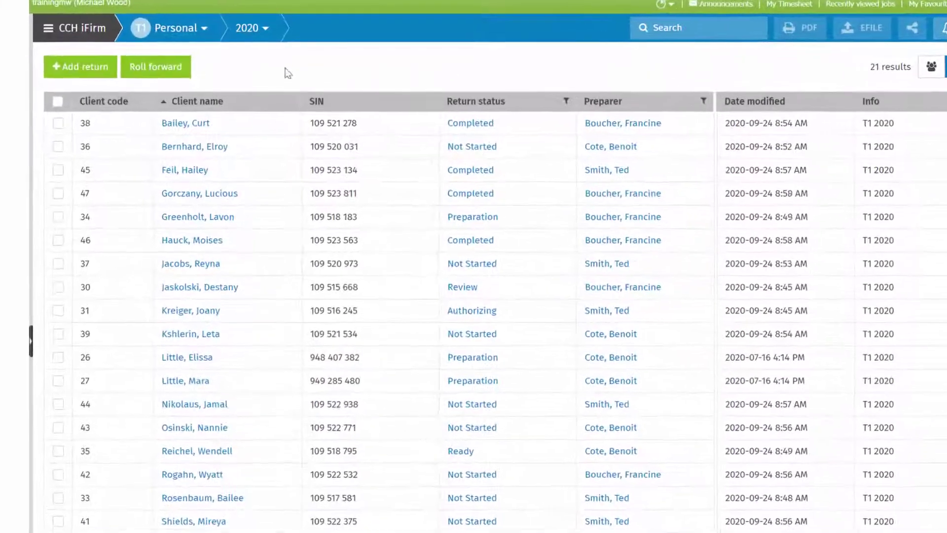
# - Go to Settings > Firm Settings > Firm Filtering & Group Settings, showing Group1 and Group2
pyautogui.click(74, 34)
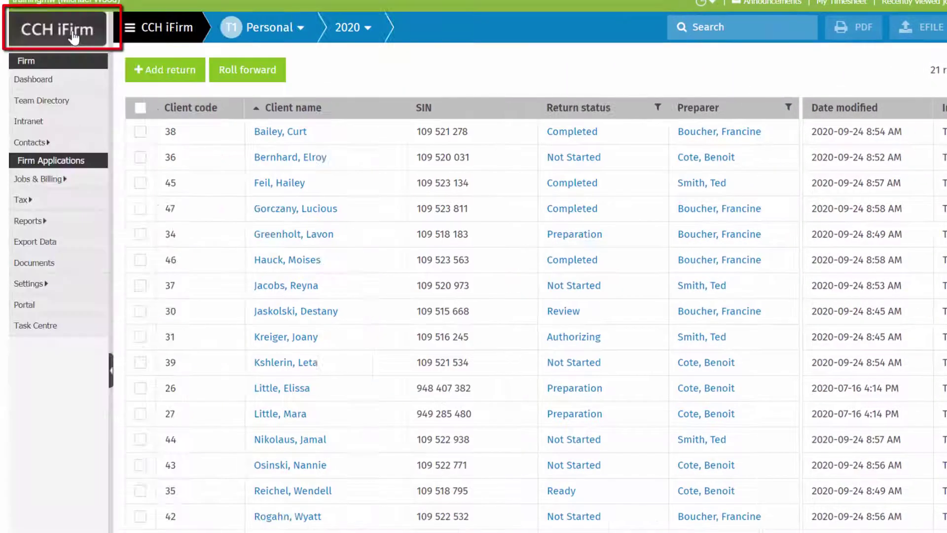
pyautogui.click(69, 283)
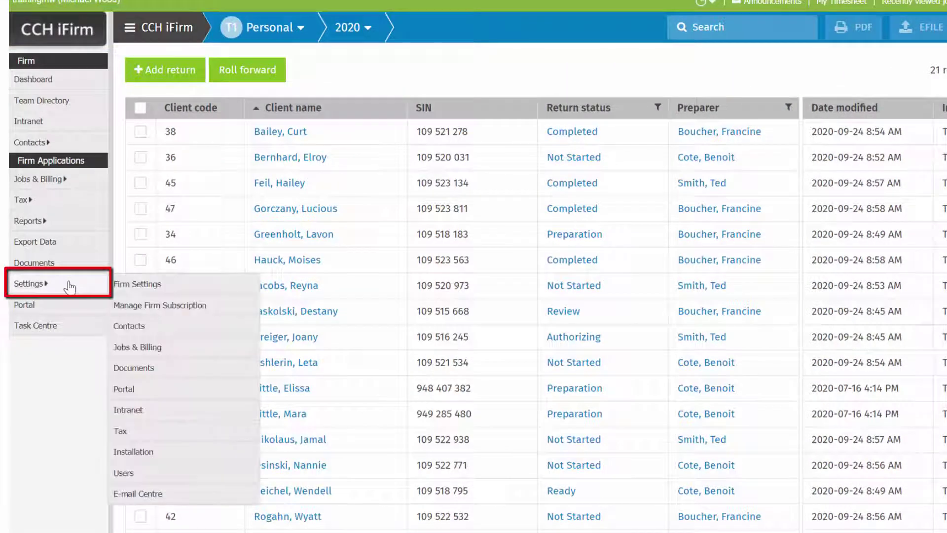
pyautogui.click(146, 286)
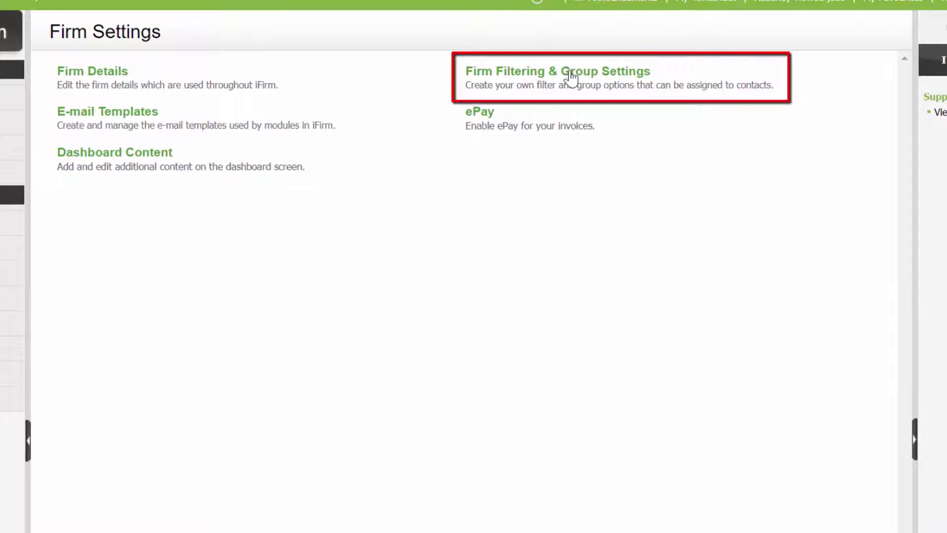
pyautogui.click(571, 72)
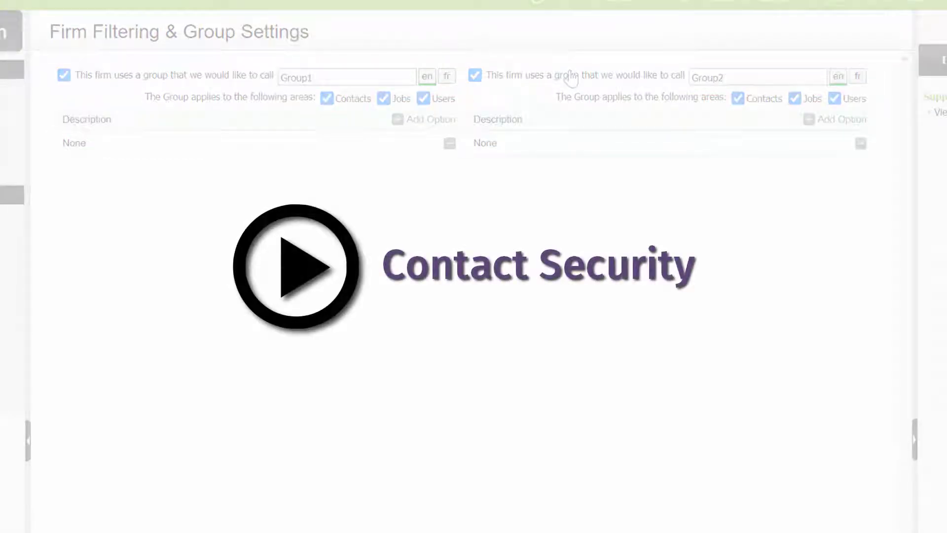
# - Rename Group1 to 'Office' and Group2 to 'Division'
pyautogui.doubleClick(325, 74)
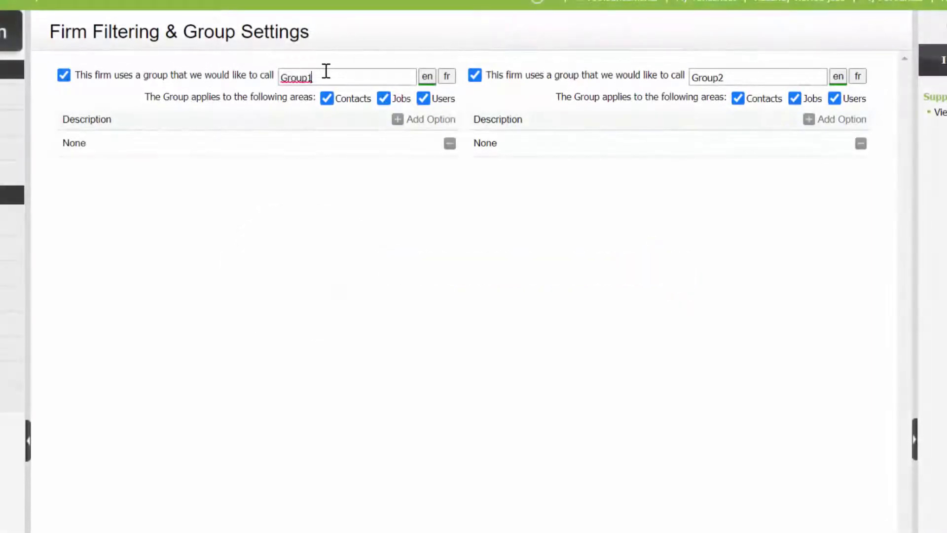
pyautogui.write('O')
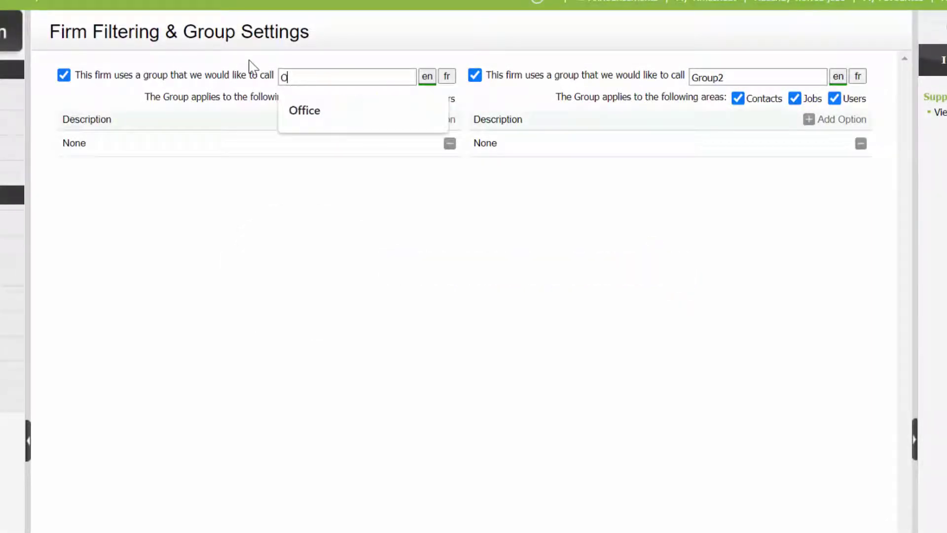
pyautogui.write('ffice')
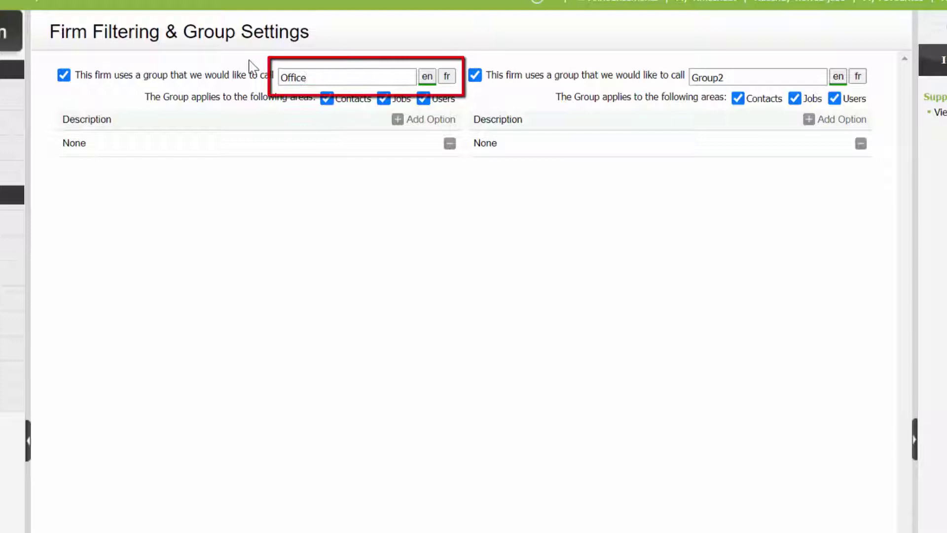
pyautogui.doubleClick(706, 78)
pyautogui.write('Divisi')
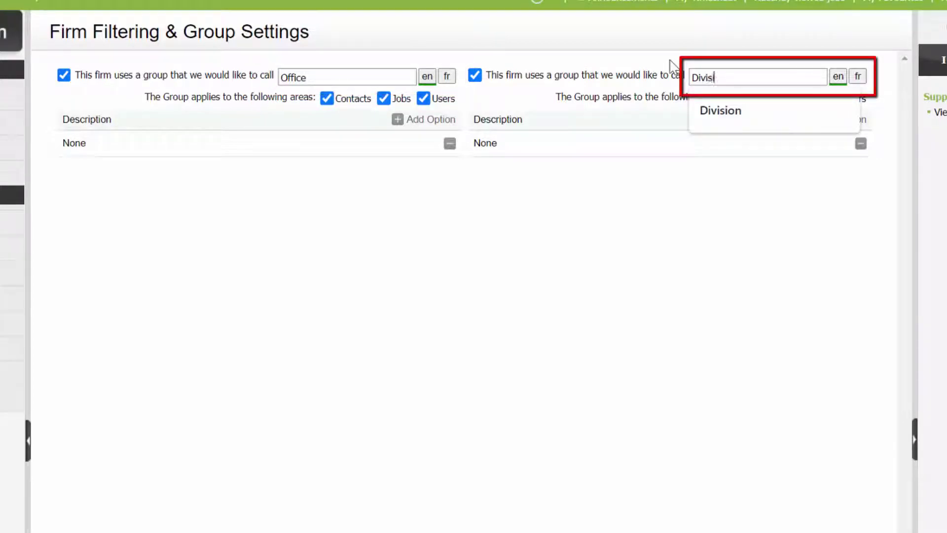
pyautogui.write('on')
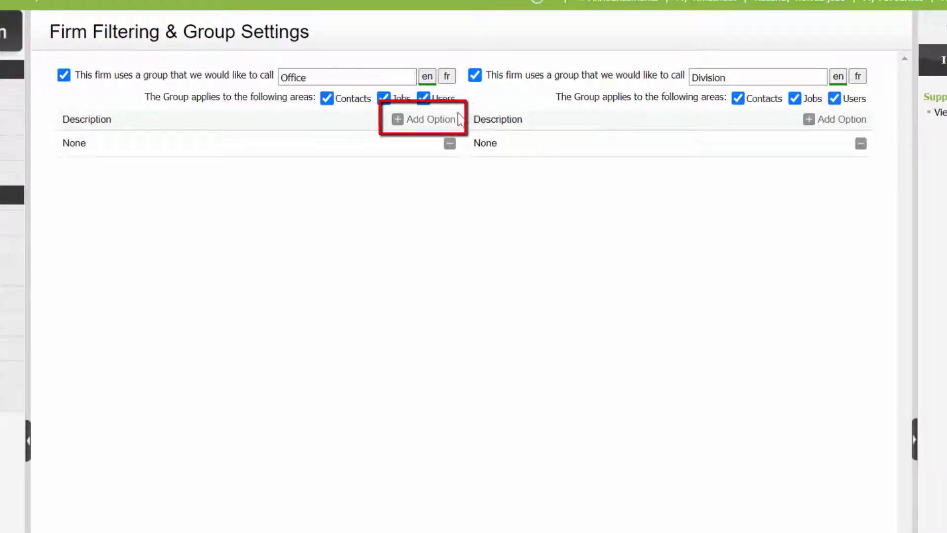
# - Add and save 'Toronto' as an Office group option, then begin adding a Division option
pyautogui.click(446, 126)
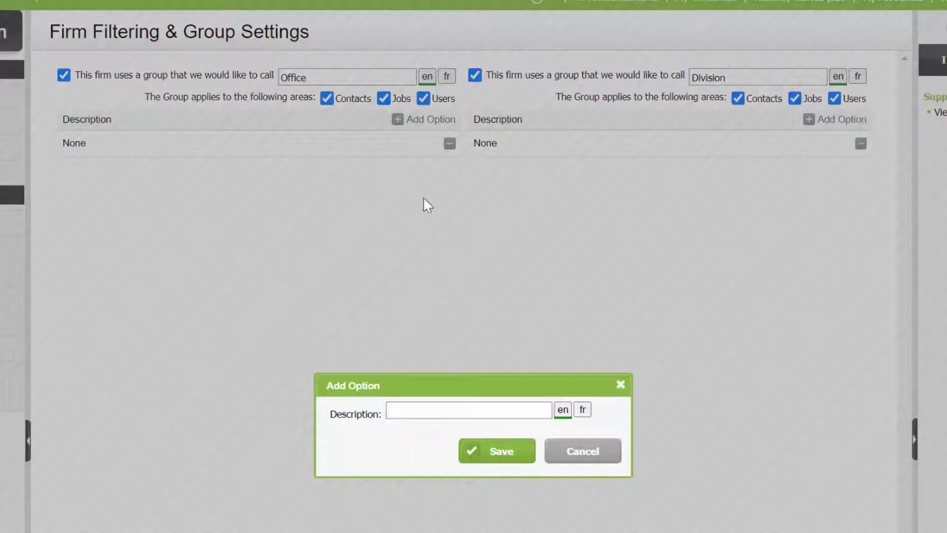
pyautogui.write('Toro')
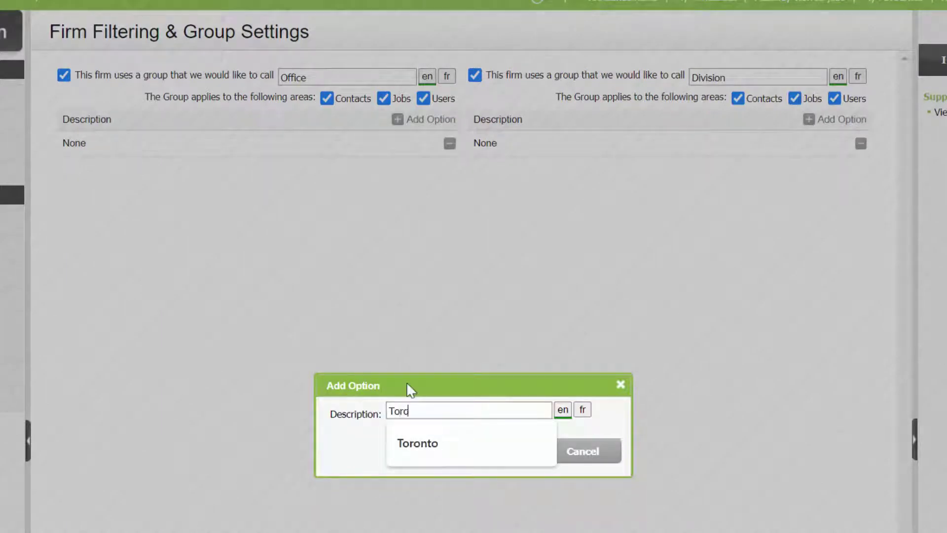
pyautogui.write('nto')
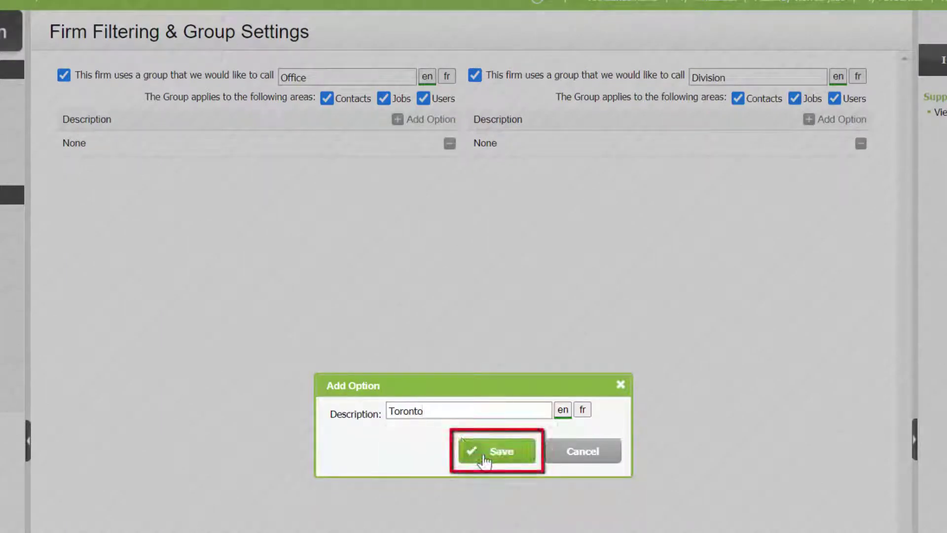
pyautogui.click(474, 454)
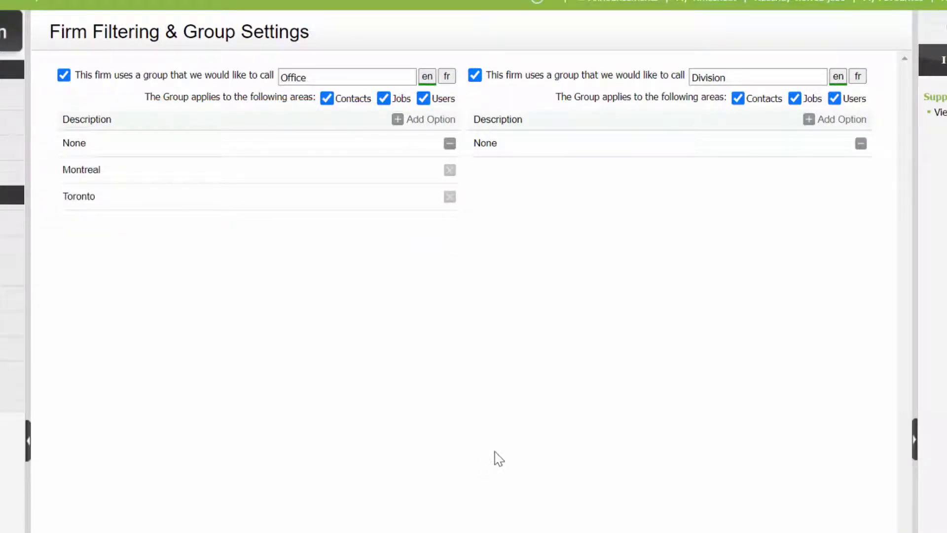
pyautogui.click(848, 122)
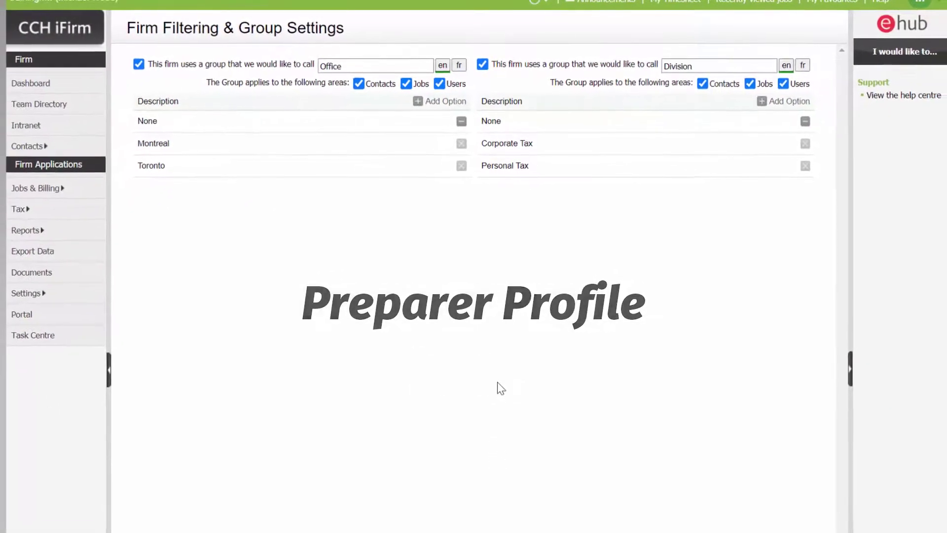
# - Create a new blank preparer profile from Settings > Tax > Preparer Profiles
pyautogui.click(100, 297)
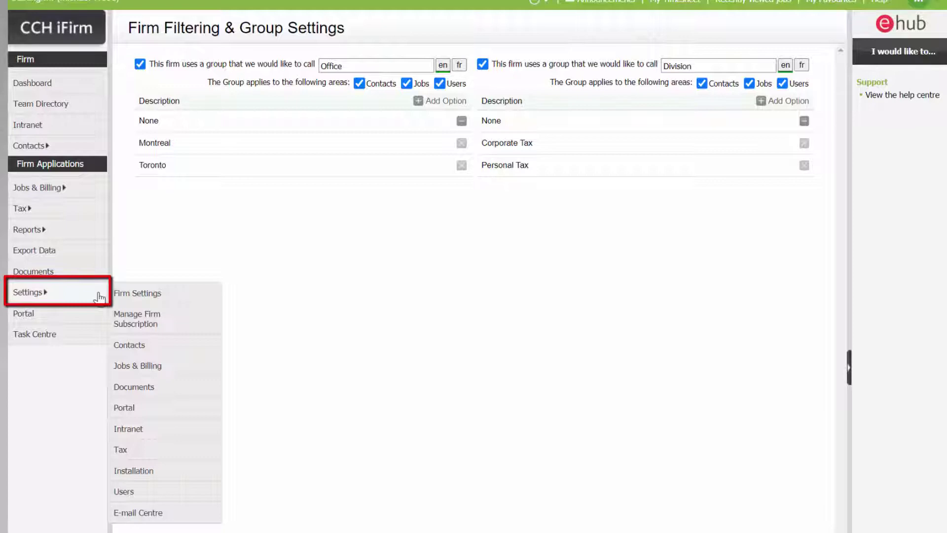
pyautogui.click(158, 452)
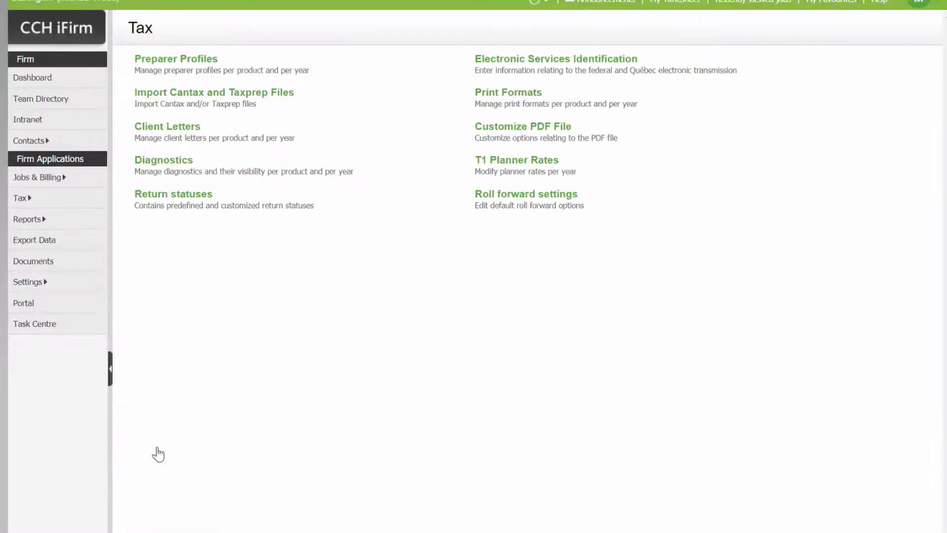
pyautogui.click(191, 68)
pyautogui.click(163, 184)
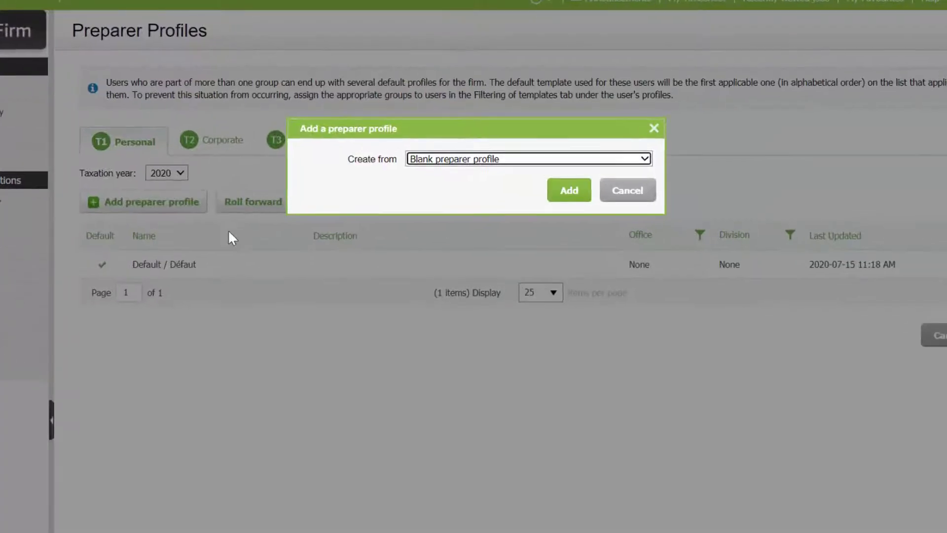
pyautogui.click(567, 193)
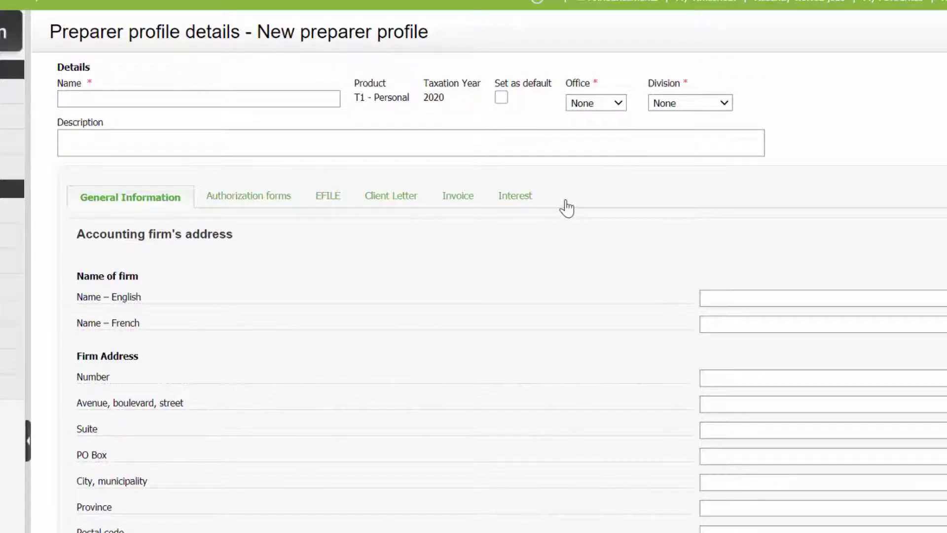
# - Assign the profile to Toronto and Corporate Tax, make it default, and name it 'Toronto Corp'
pyautogui.click(623, 105)
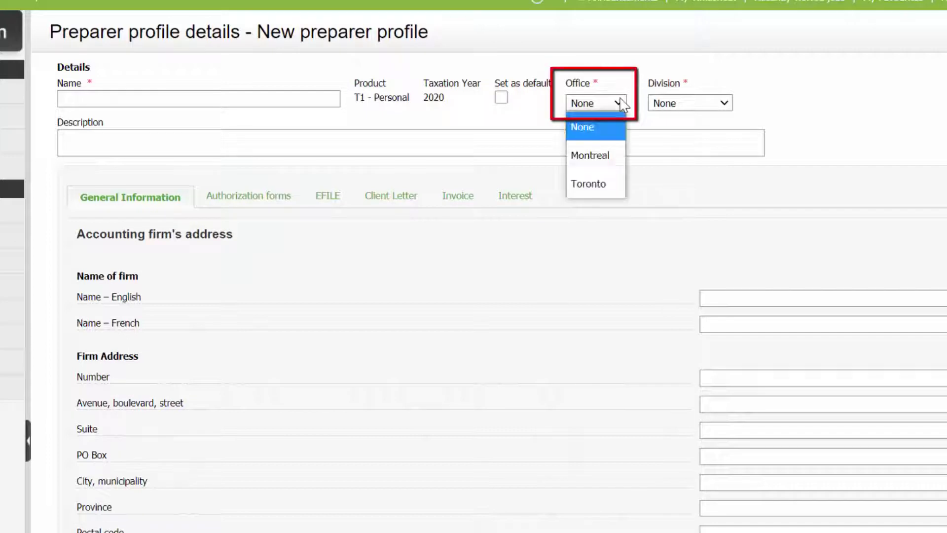
pyautogui.click(601, 181)
pyautogui.click(722, 102)
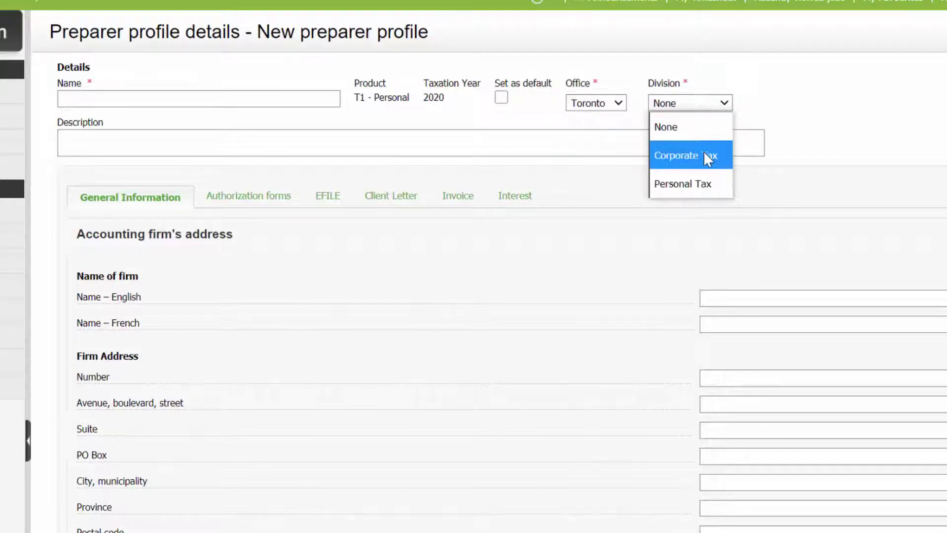
pyautogui.click(705, 153)
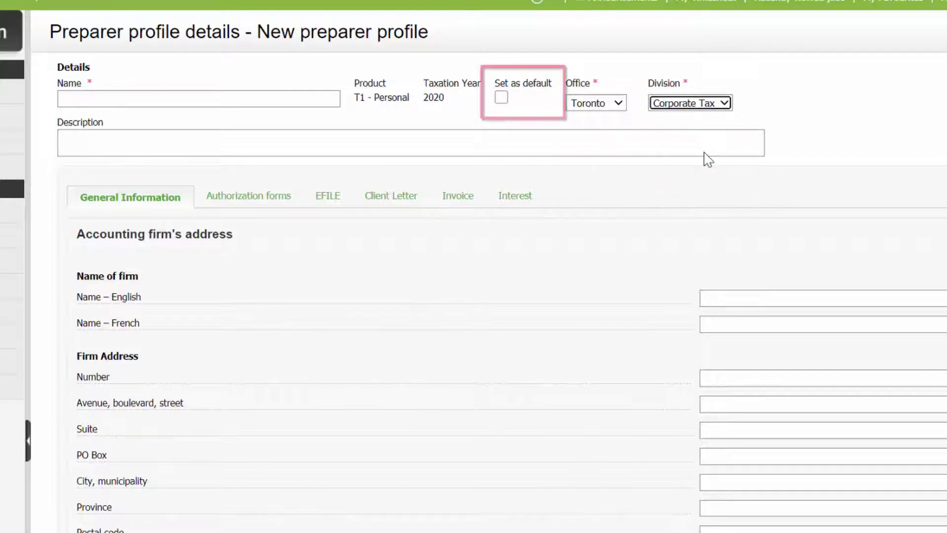
pyautogui.click(500, 100)
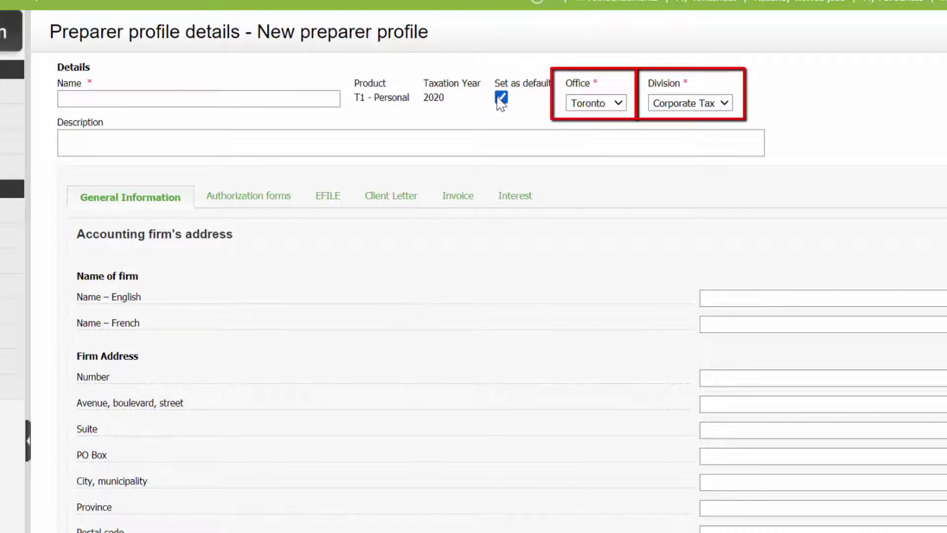
pyautogui.click(293, 92)
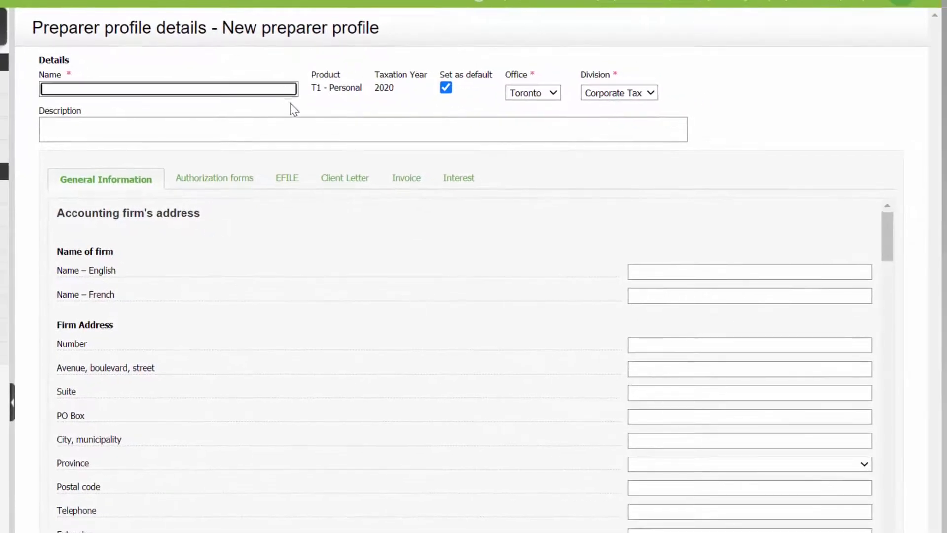
pyautogui.write('Toronto Co')
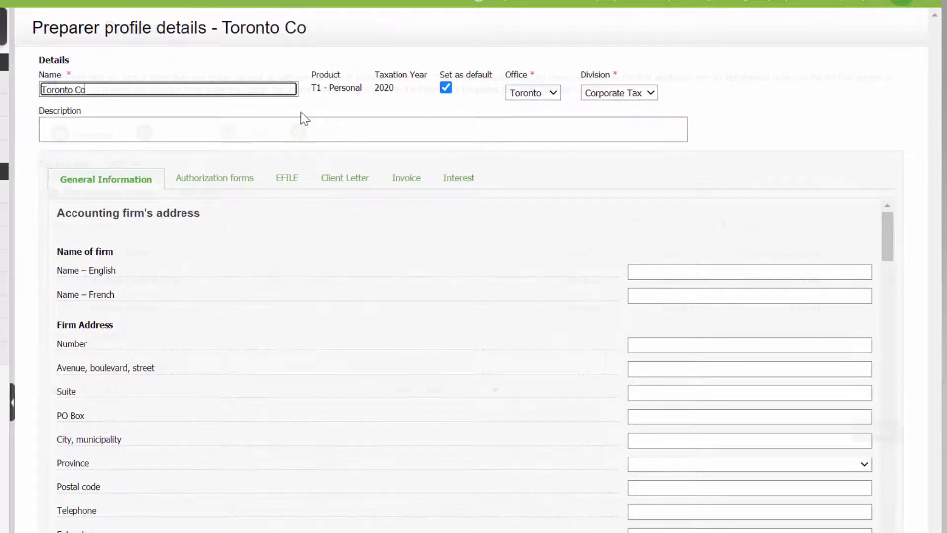
pyautogui.write('rp')
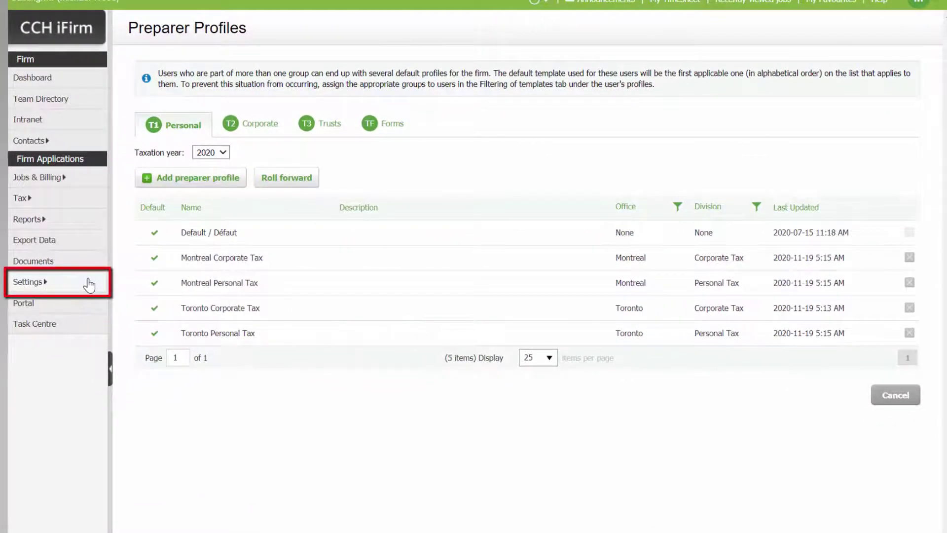
# - Check the Electronic Services Identification profiles, then go to the User Manager's user list
pyautogui.click(90, 285)
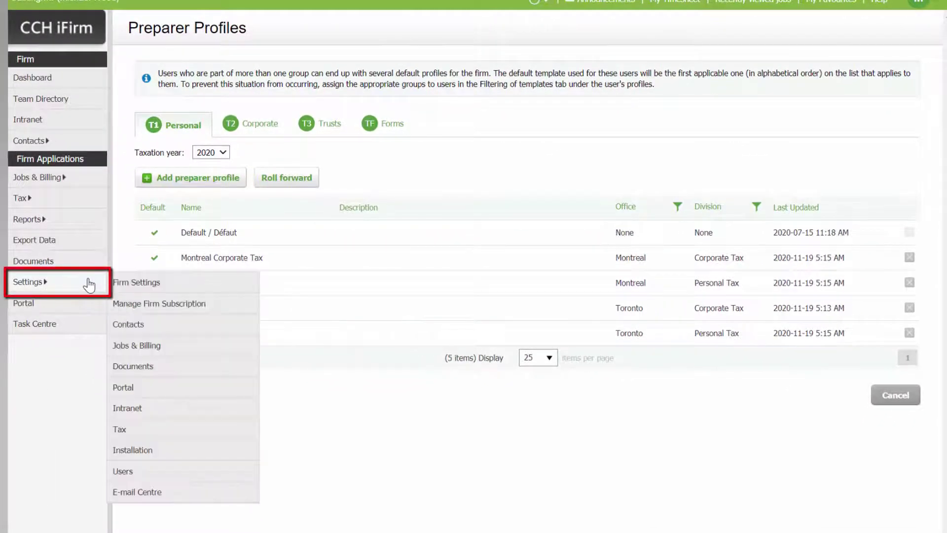
pyautogui.click(176, 429)
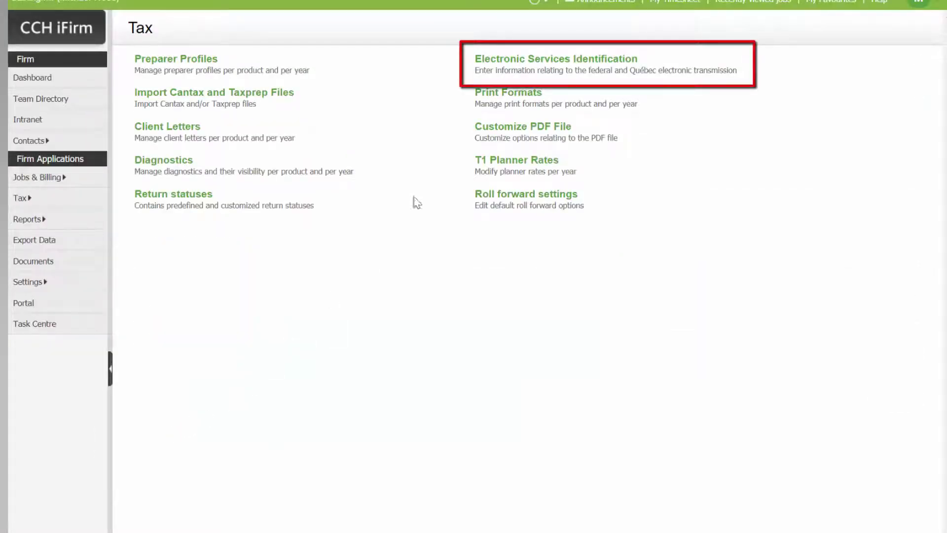
pyautogui.click(512, 62)
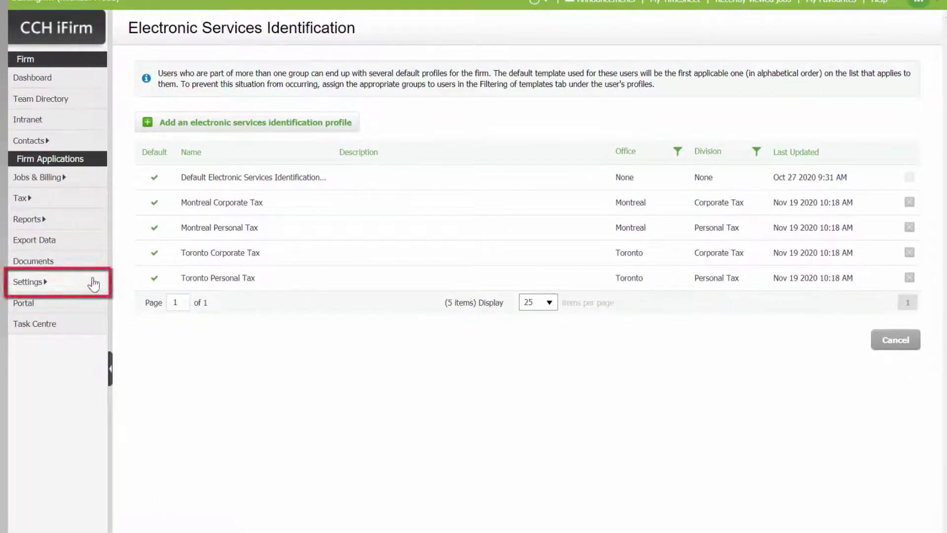
pyautogui.click(93, 285)
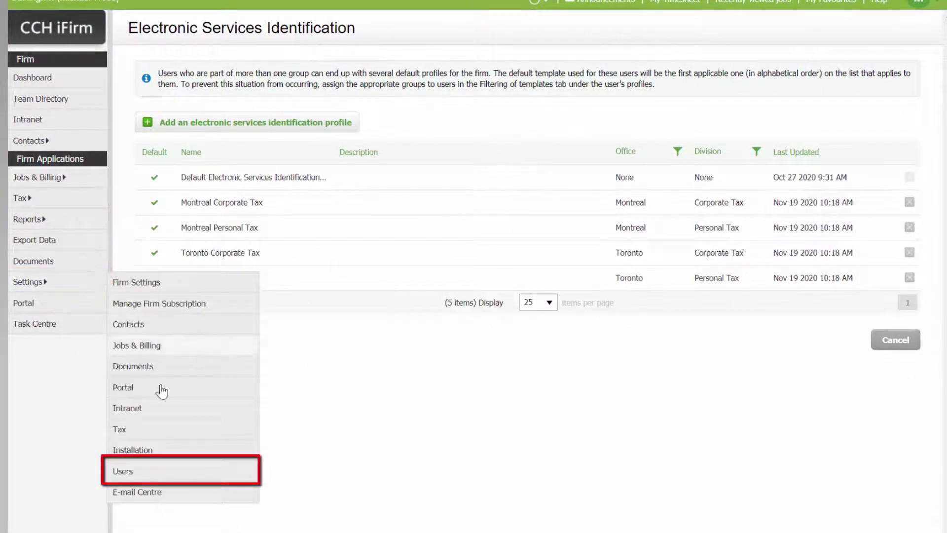
pyautogui.click(170, 473)
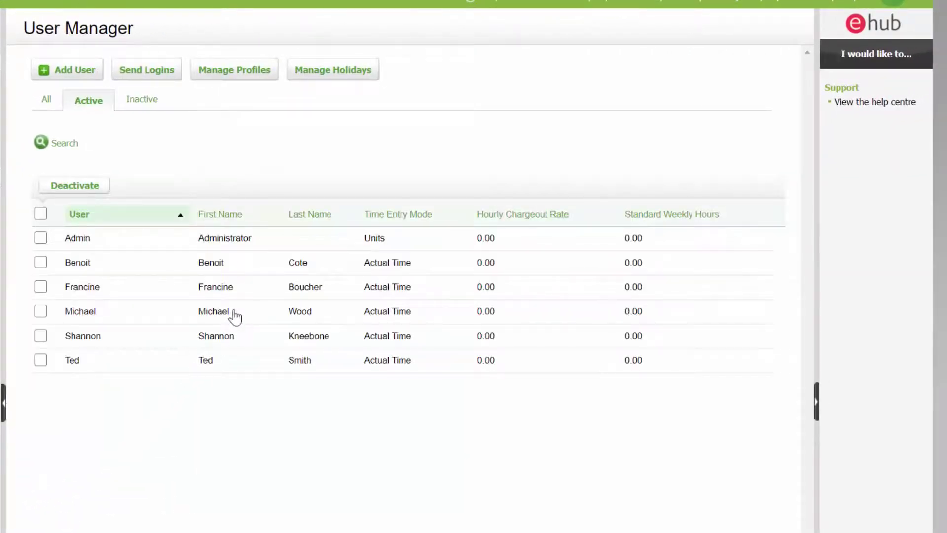
# - In Michael Wood's template filtering, associate the Toronto office and Personal Tax division
pyautogui.click(235, 316)
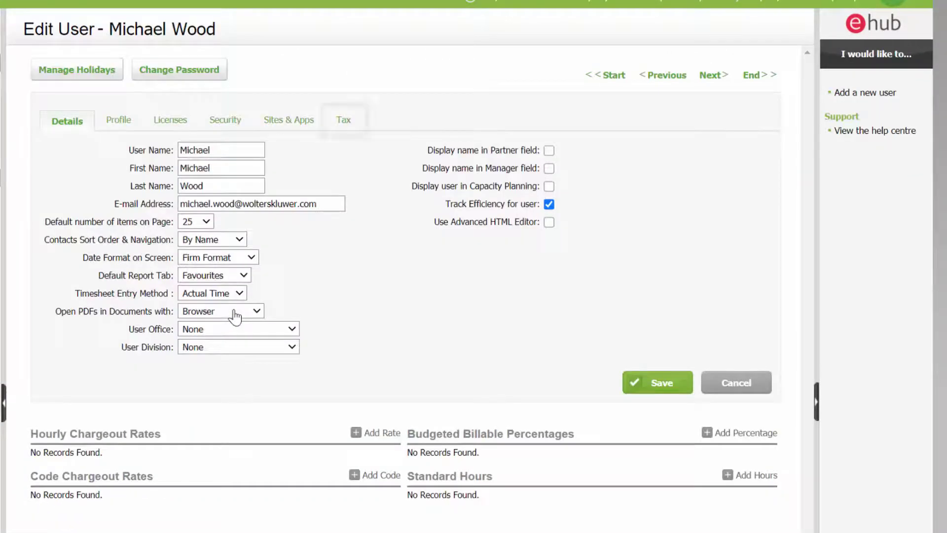
pyautogui.click(347, 125)
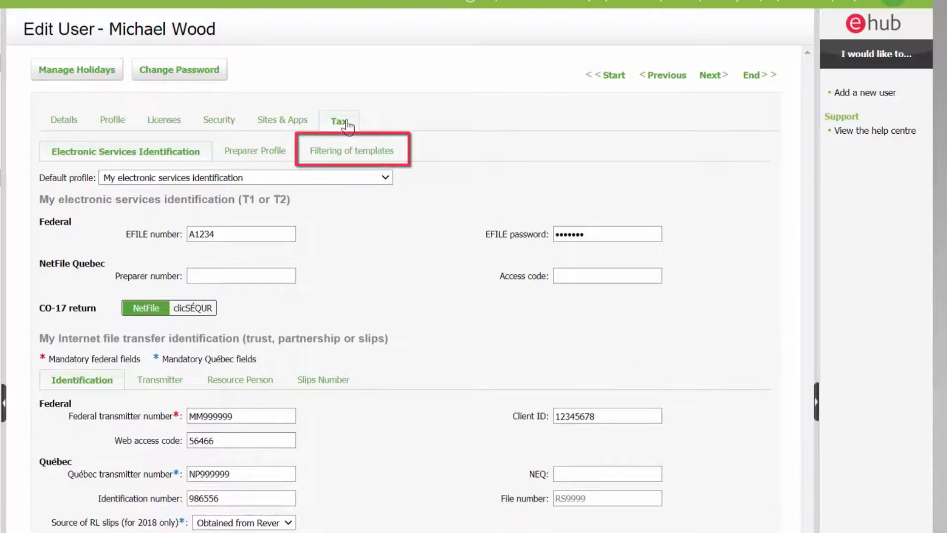
pyautogui.click(362, 158)
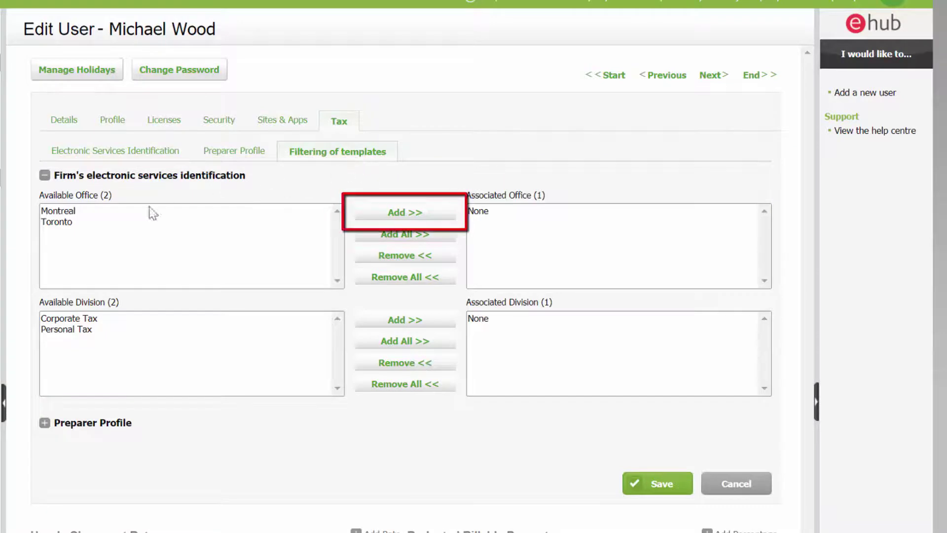
pyautogui.click(68, 222)
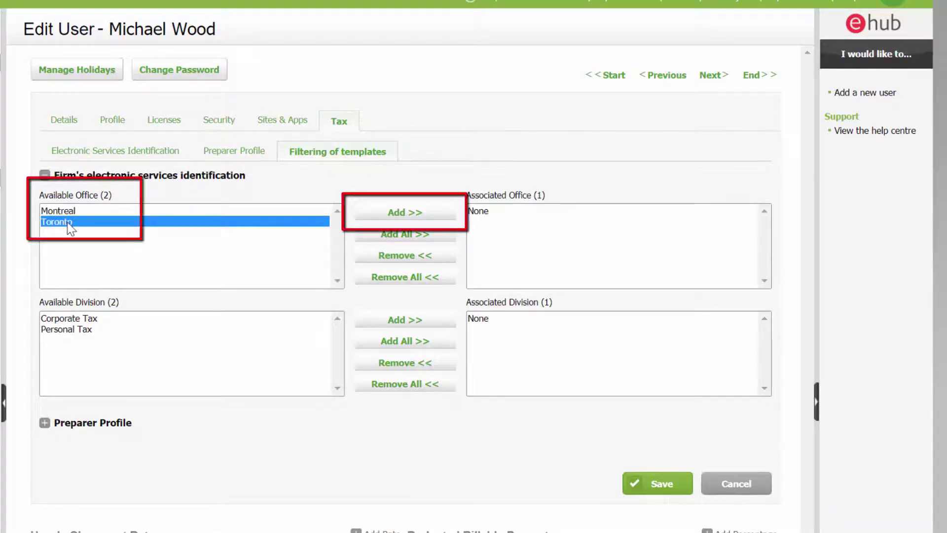
pyautogui.click(373, 213)
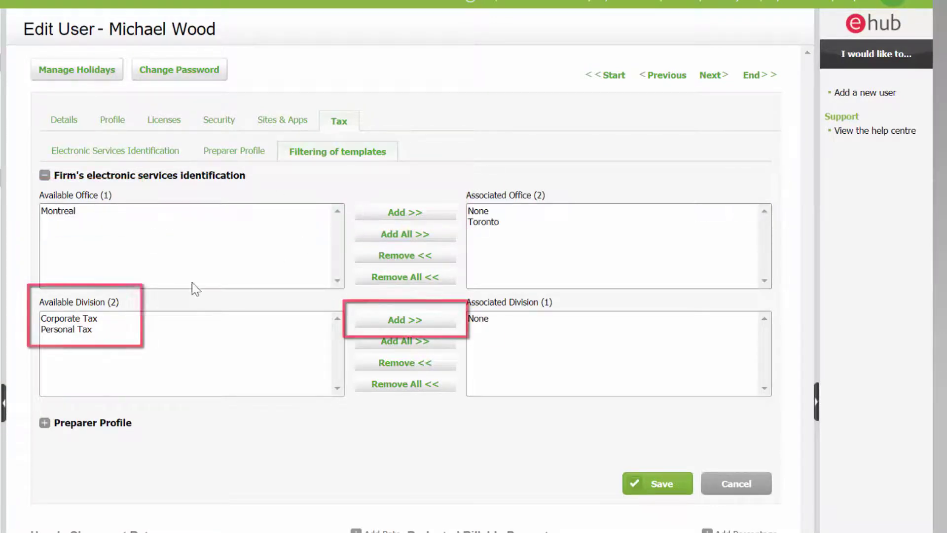
pyautogui.click(75, 331)
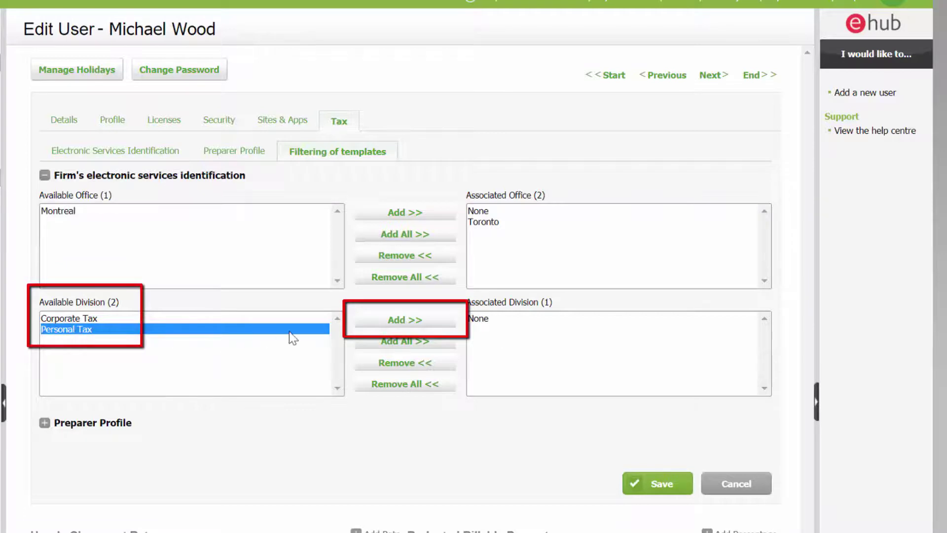
pyautogui.click(380, 322)
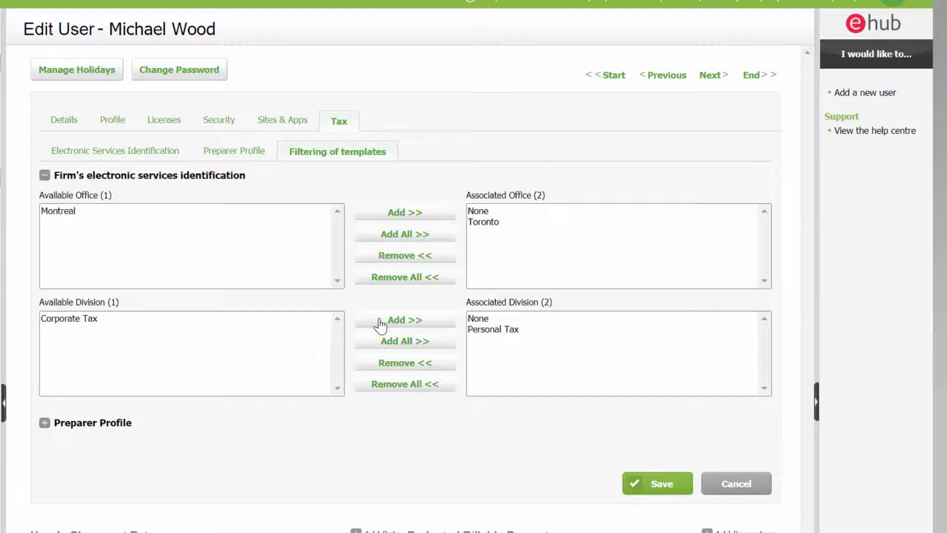
# - Associate Toronto and Personal Tax with the Preparer Profile filter and save the user
pyautogui.scroll(-2, 165, 385)
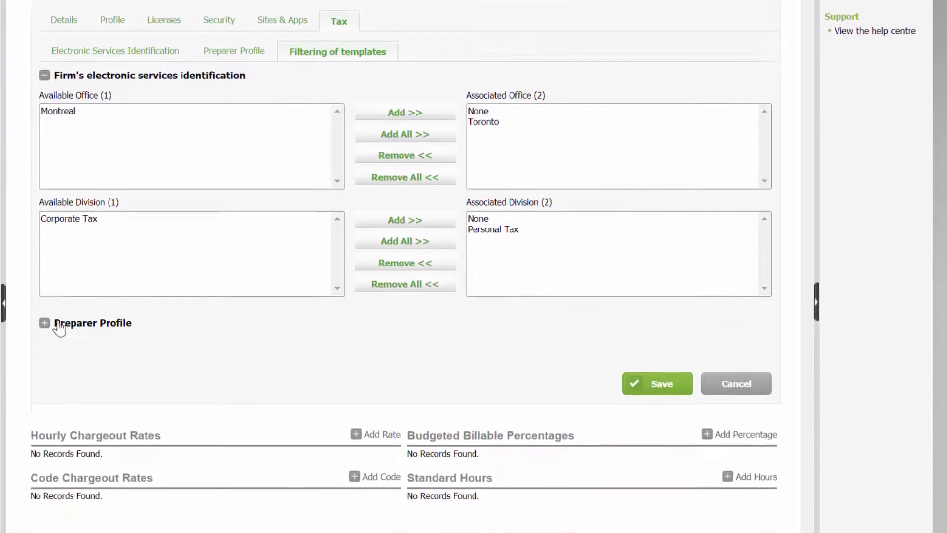
pyautogui.scroll(-3, 57, 328)
pyautogui.click(45, 200)
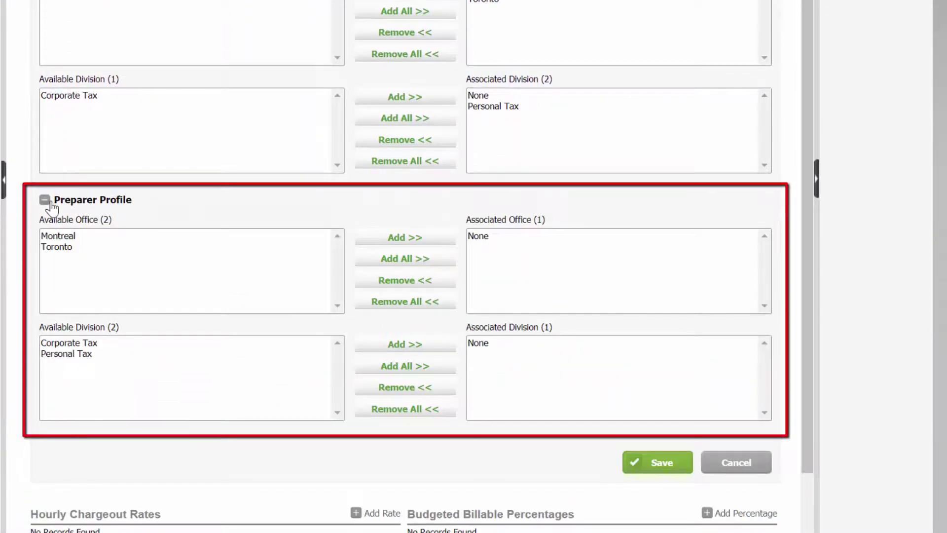
pyautogui.click(58, 247)
pyautogui.click(376, 240)
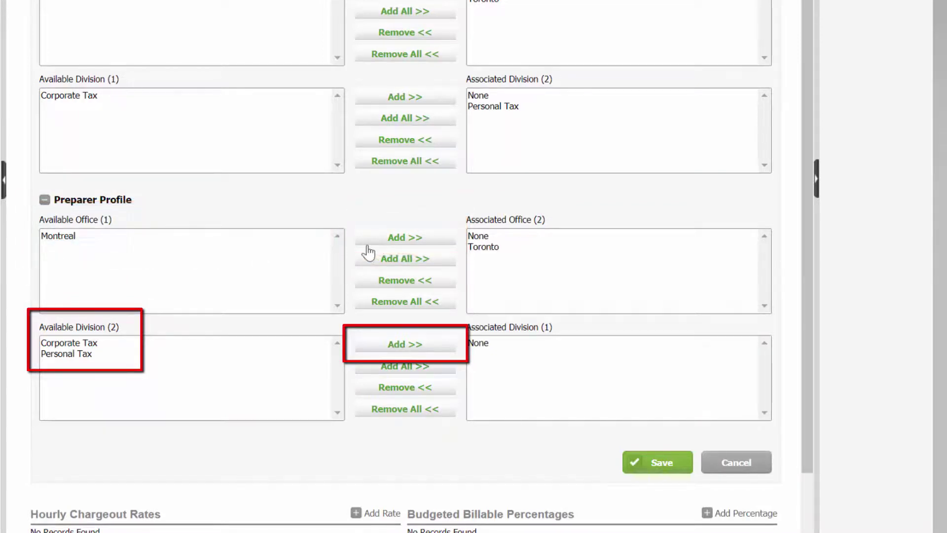
pyautogui.click(85, 355)
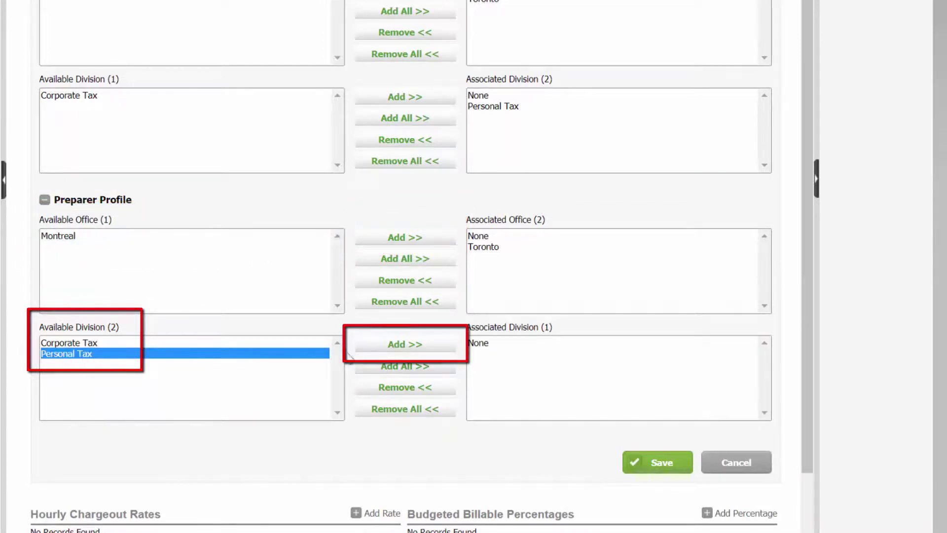
pyautogui.click(393, 348)
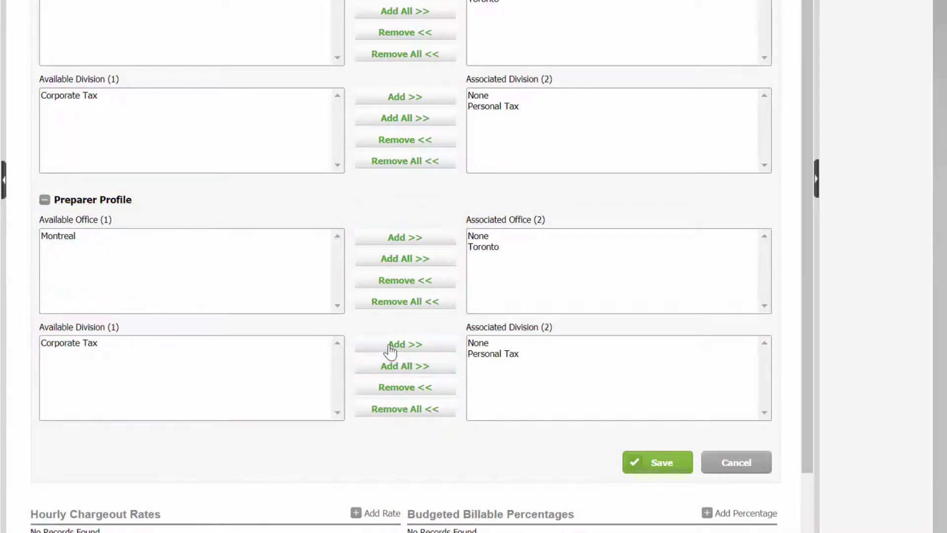
pyautogui.click(659, 464)
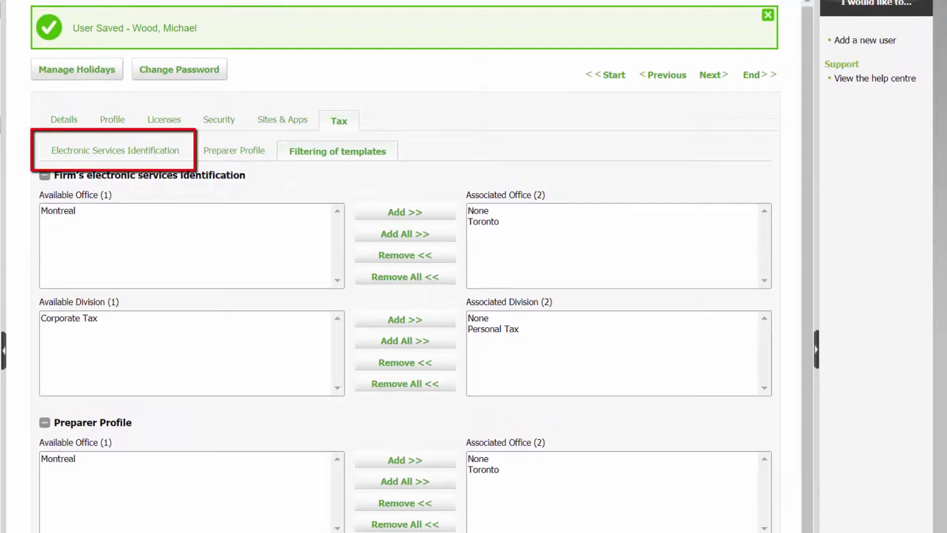
# - Make Toronto Personal Tax the user's default electronic services identification profile
pyautogui.click(134, 152)
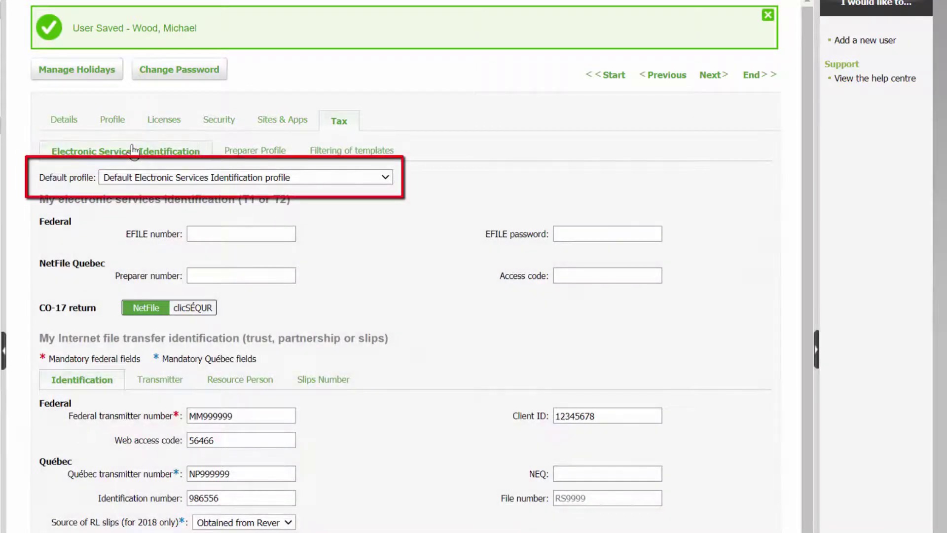
pyautogui.click(378, 182)
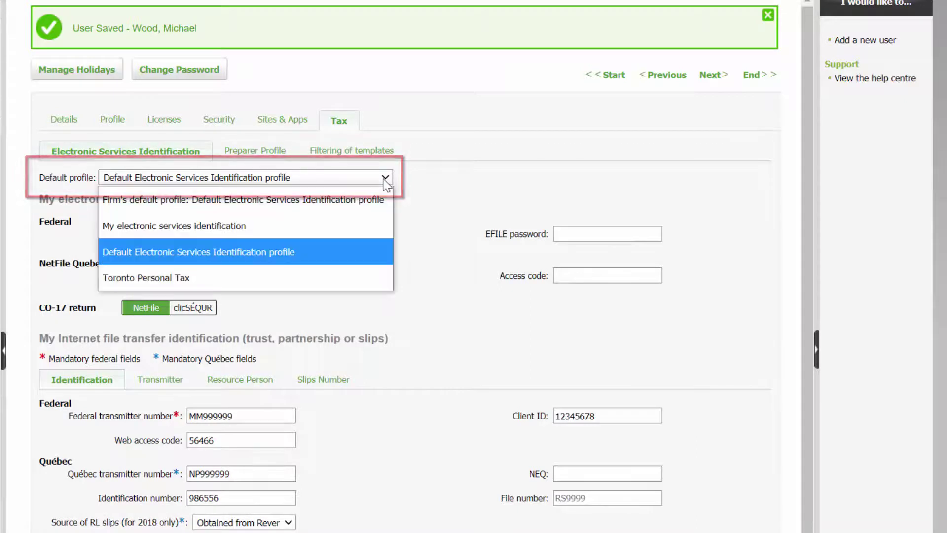
pyautogui.click(322, 277)
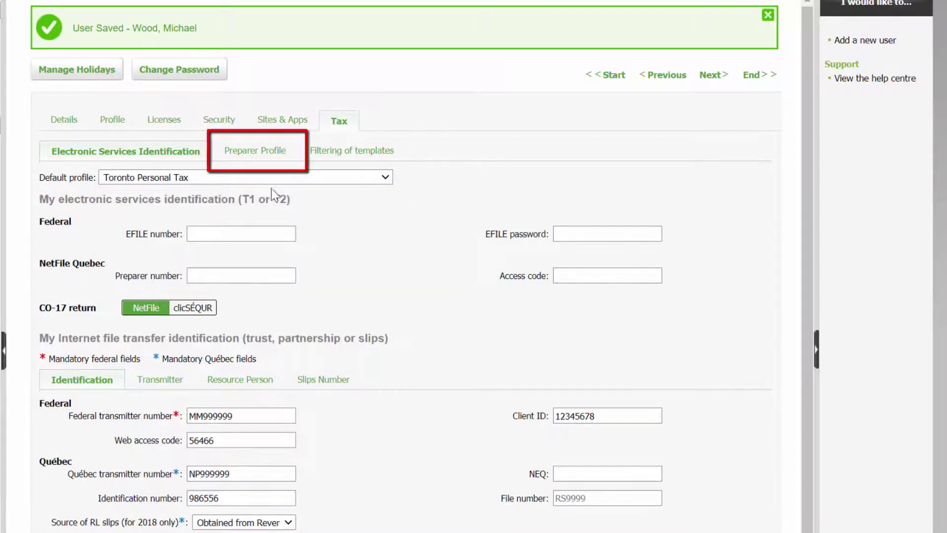
# - Set Toronto Personal Tax as the 2020 T1 default preparer profile and save
pyautogui.click(253, 155)
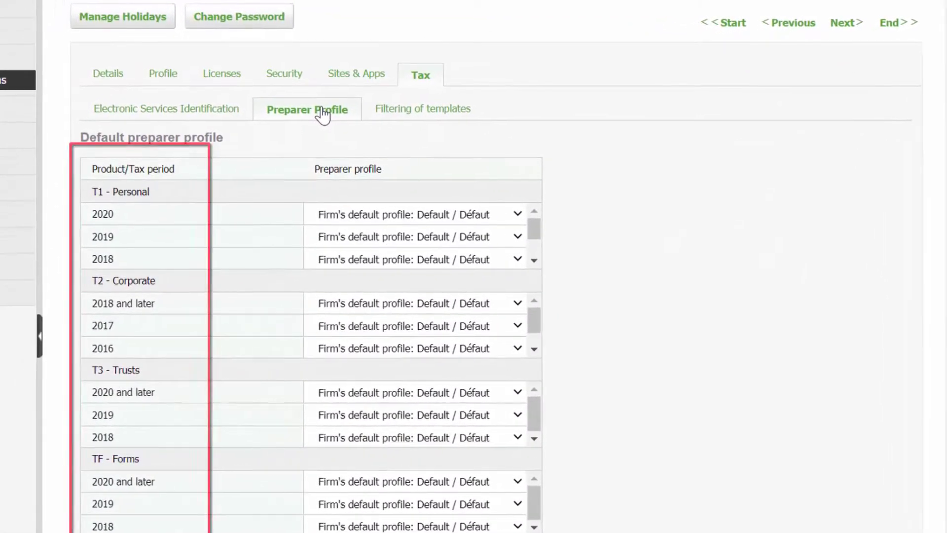
pyautogui.click(469, 217)
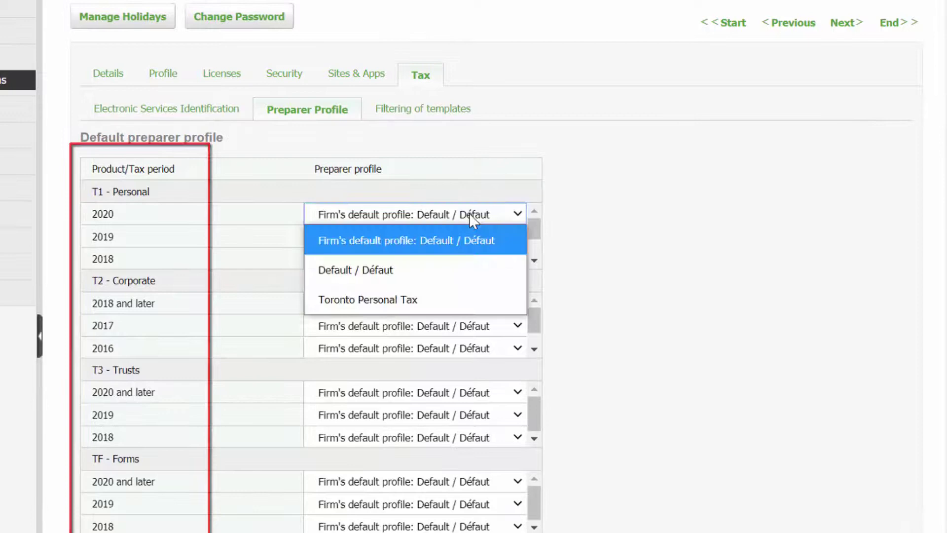
pyautogui.click(444, 299)
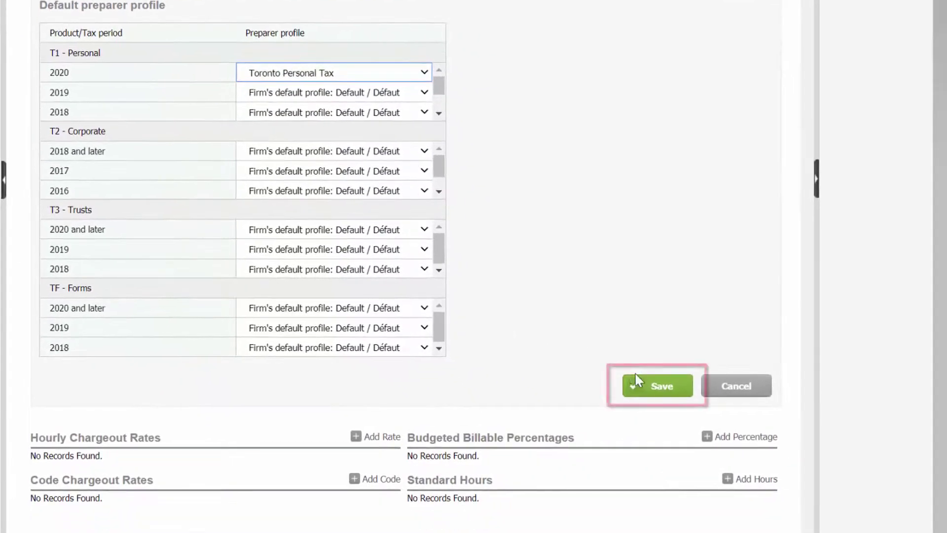
pyautogui.click(687, 434)
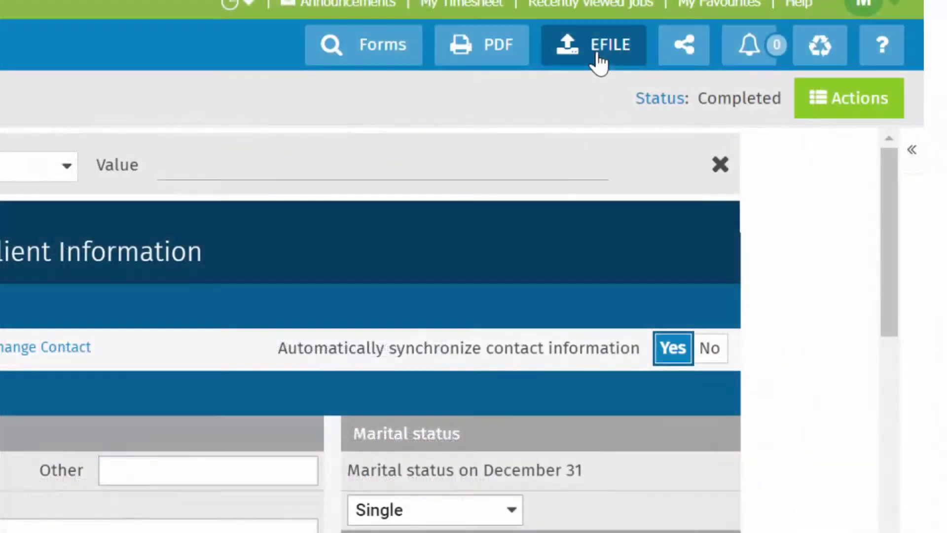
pyautogui.click(599, 60)
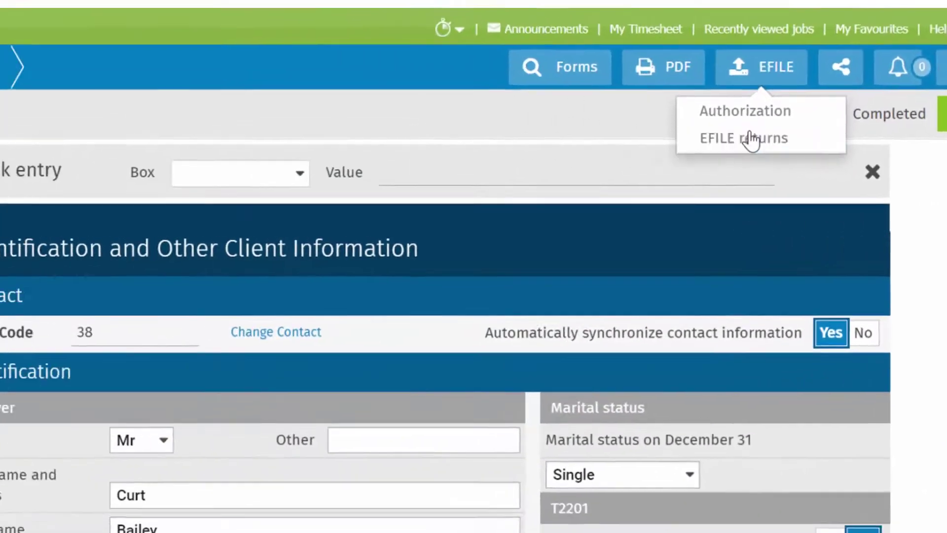
pyautogui.click(583, 127)
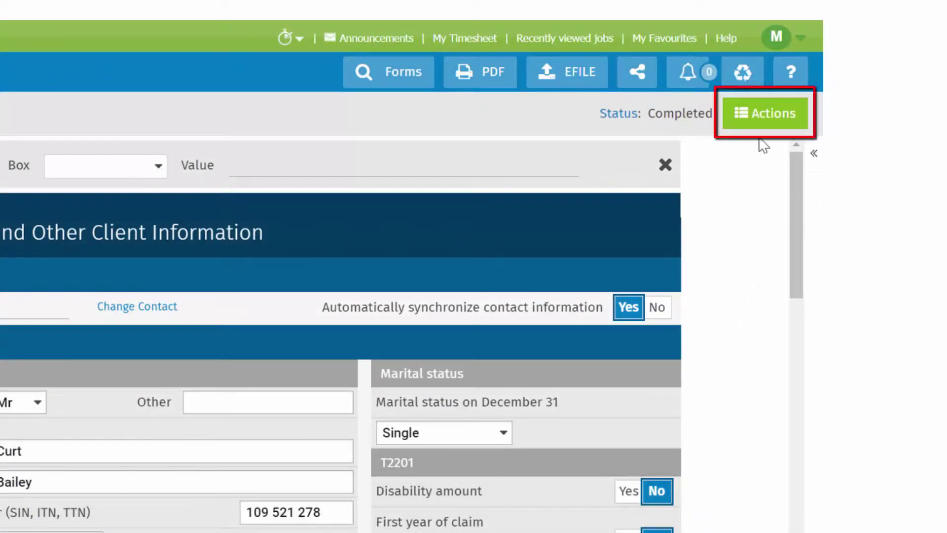
pyautogui.click(764, 123)
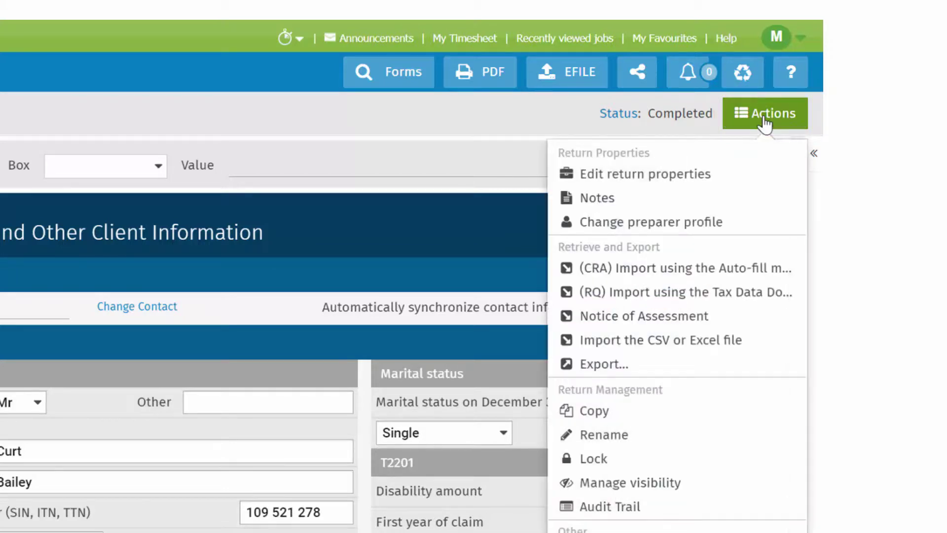
pyautogui.click(716, 223)
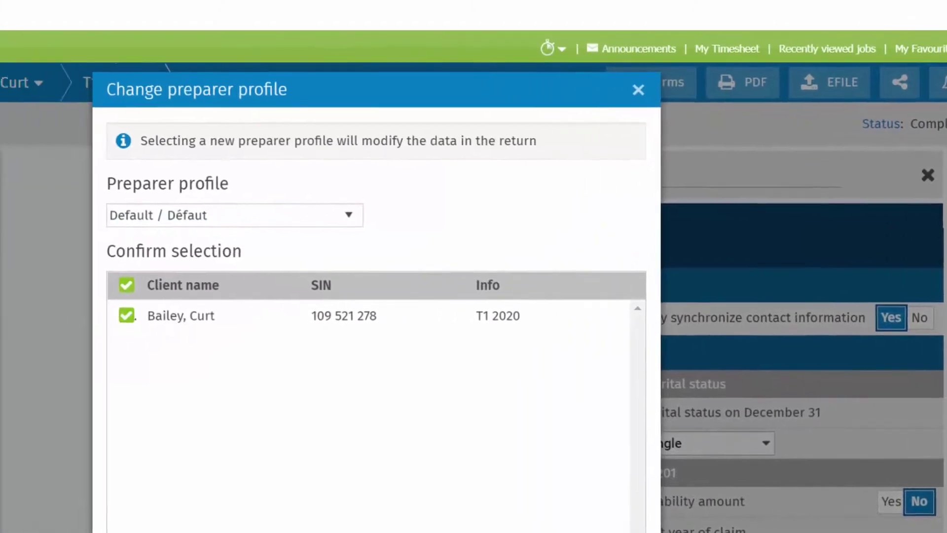
pyautogui.click(415, 220)
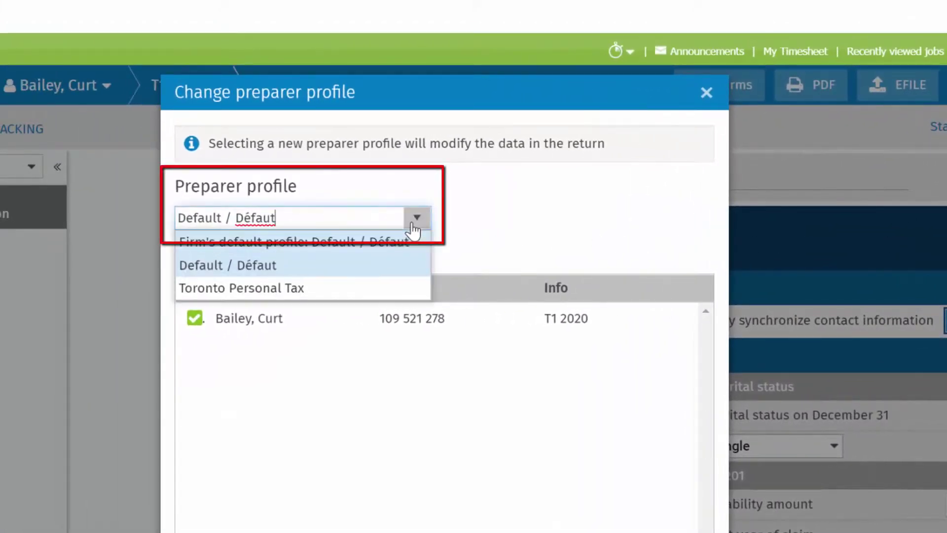
pyautogui.click(399, 288)
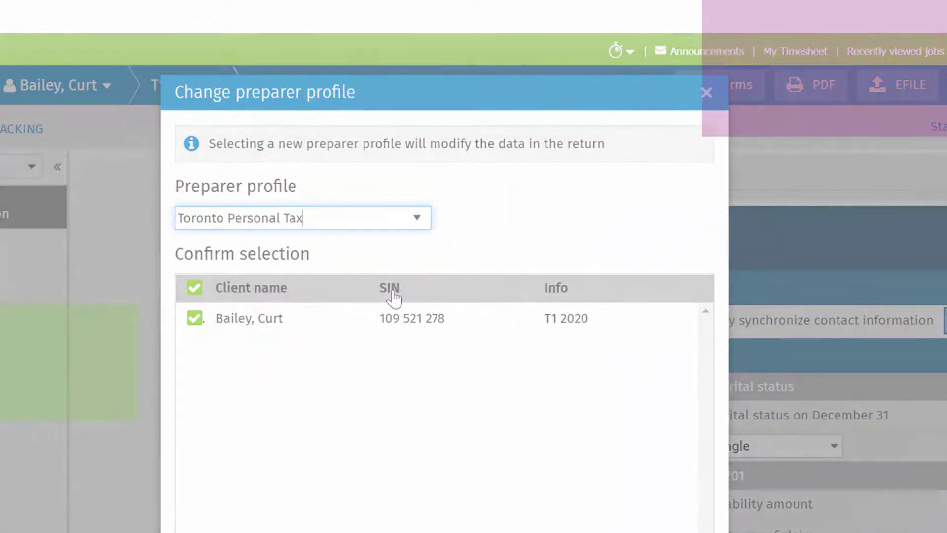